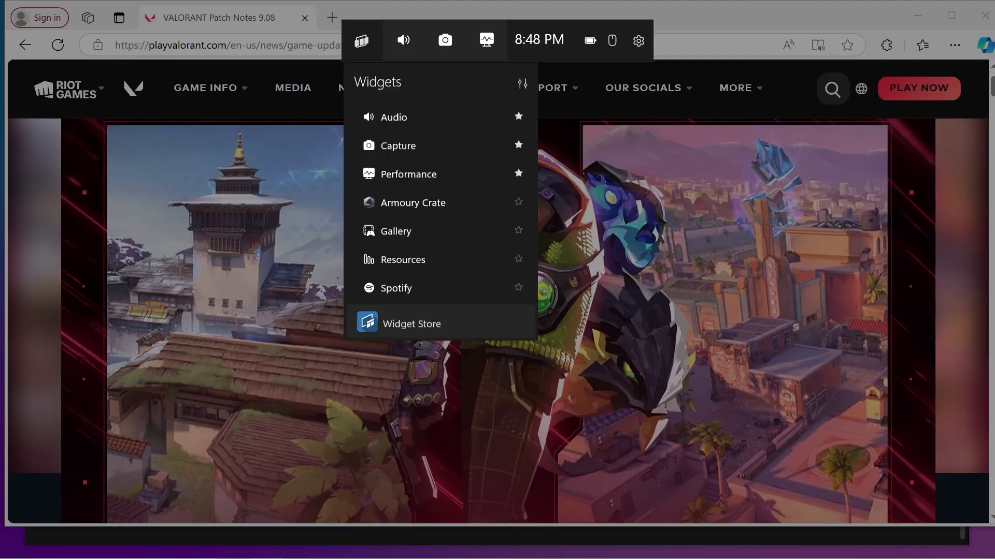
Open the Audio and Capture widgets, briefly opening and closing the Gallery widget
click(394, 116)
click(444, 40)
click(362, 39)
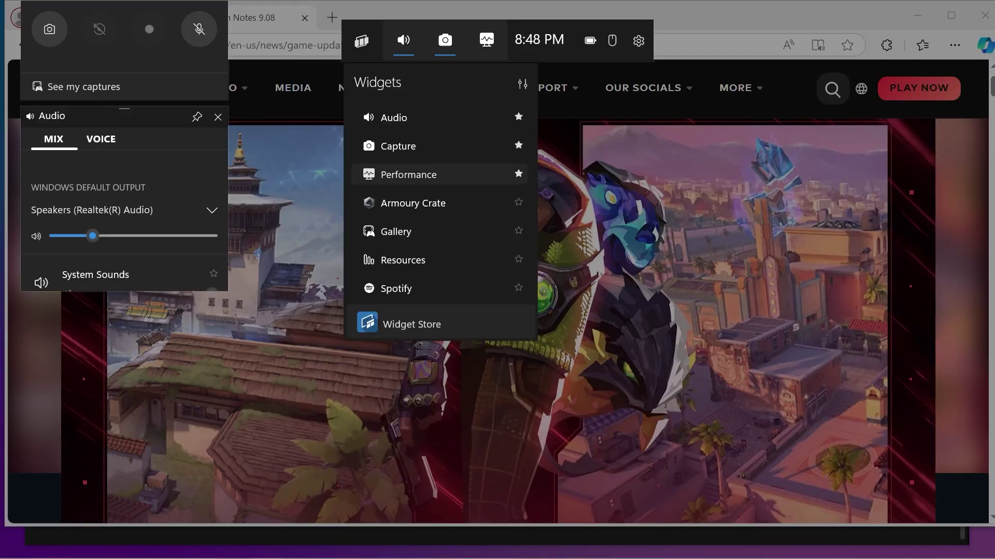
click(396, 232)
click(807, 65)
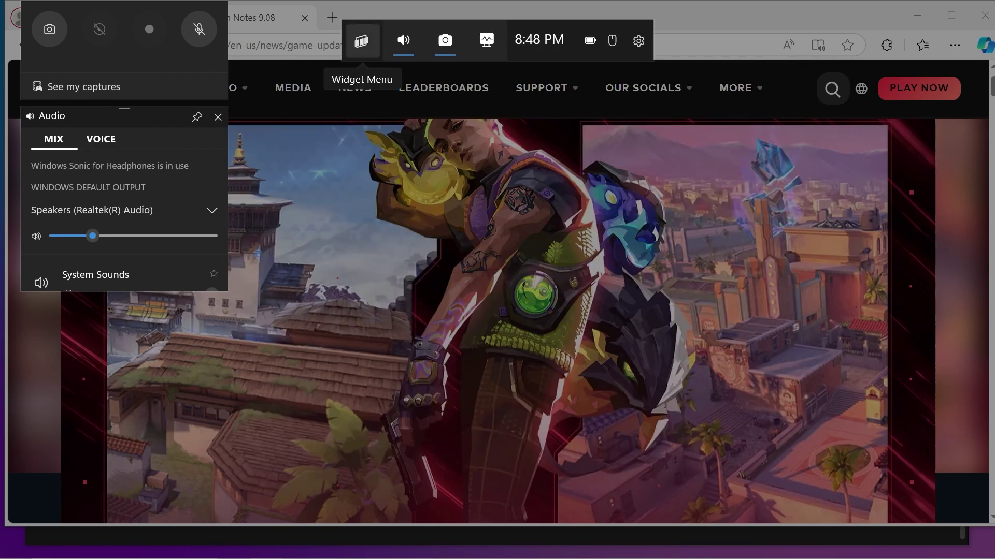
Add the Resources and Performance widgets, close the widget menu, and open Game Bar settings
click(362, 39)
click(403, 259)
click(340, 40)
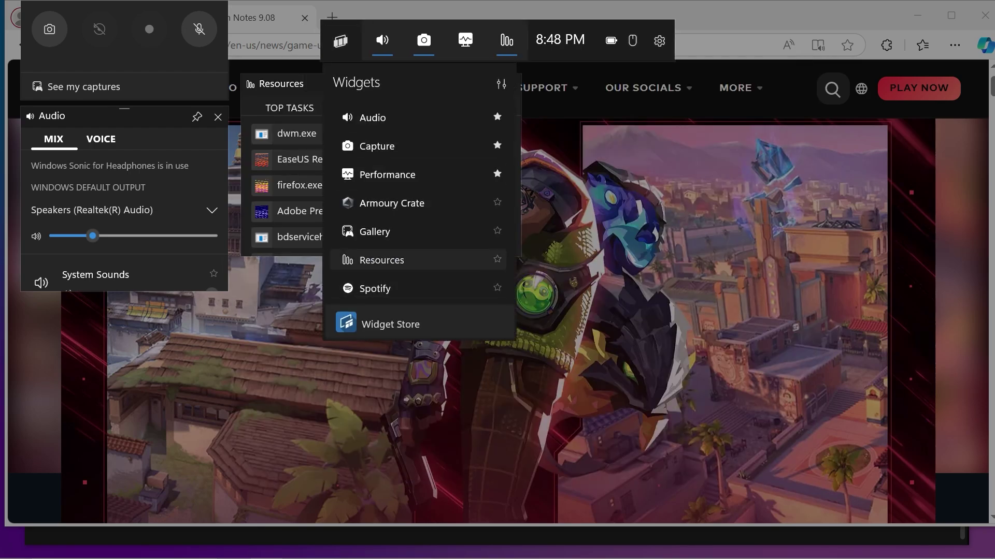
click(405, 174)
click(339, 40)
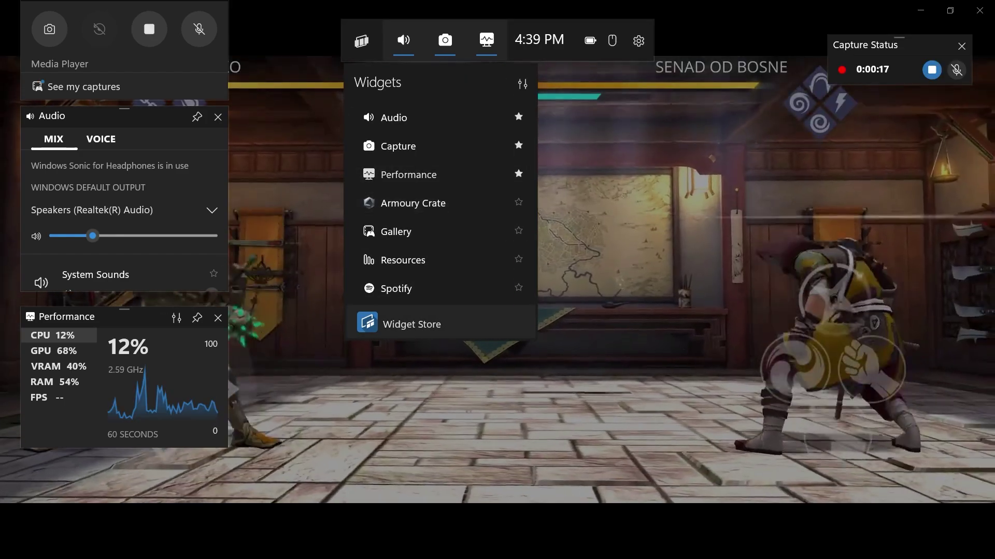
key(Escape)
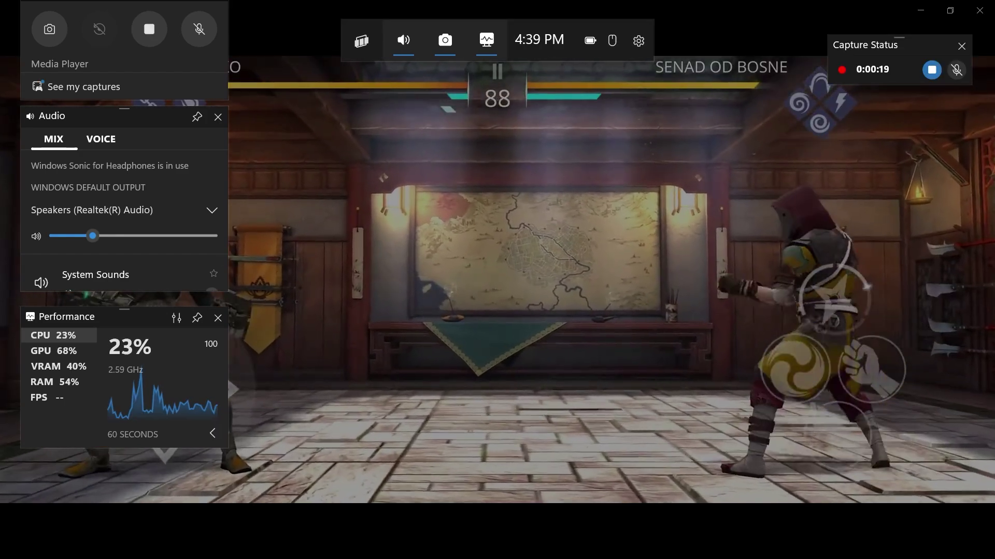
click(639, 41)
click(328, 154)
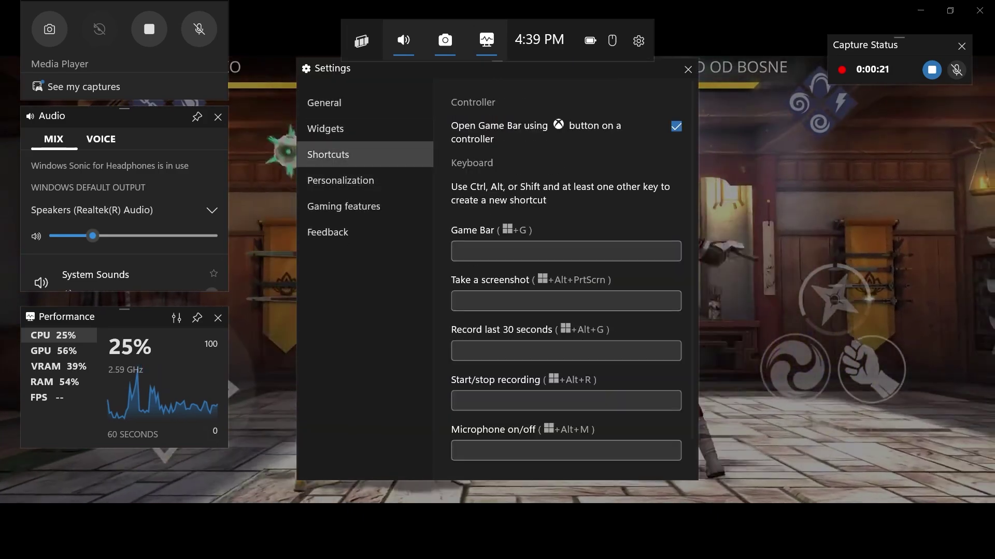
click(325, 128)
click(344, 205)
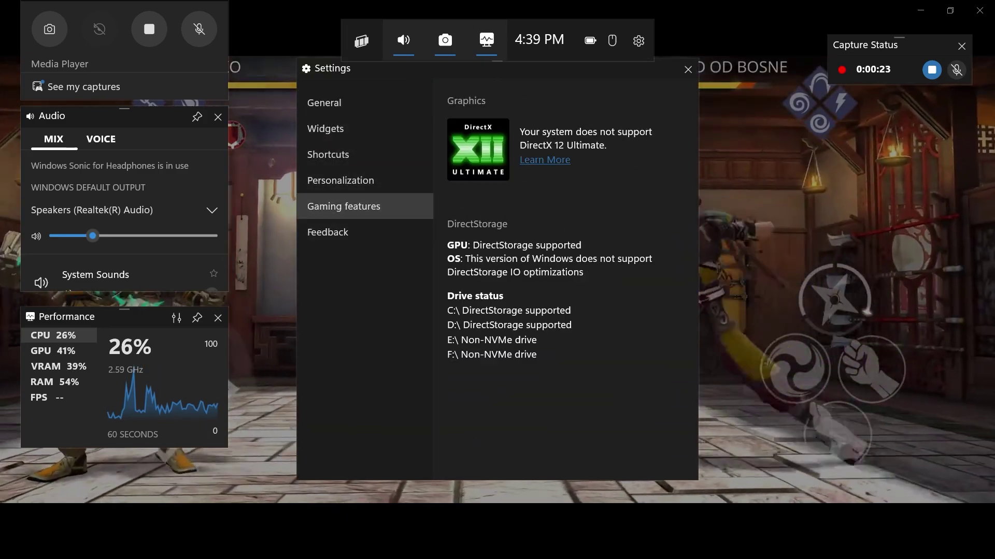
click(328, 231)
click(325, 102)
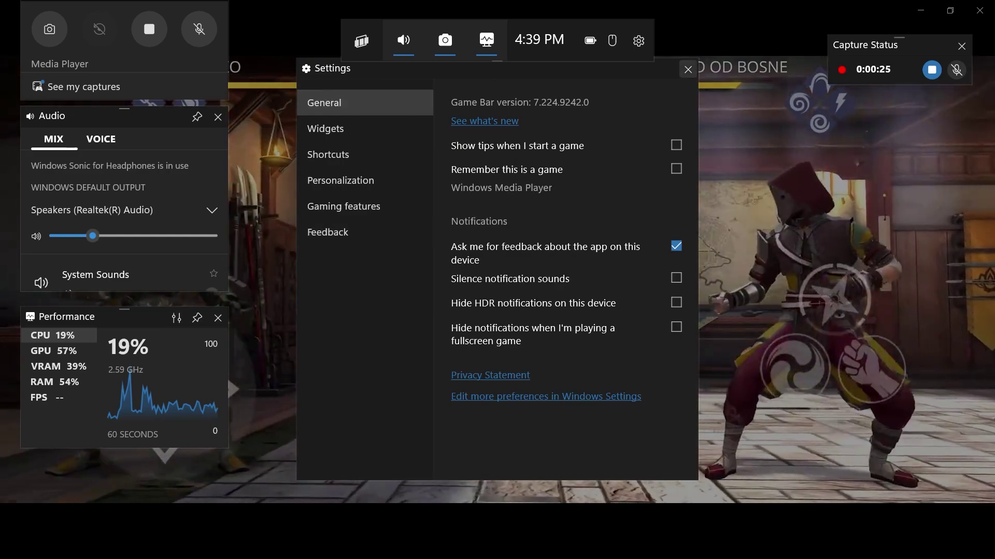
click(688, 70)
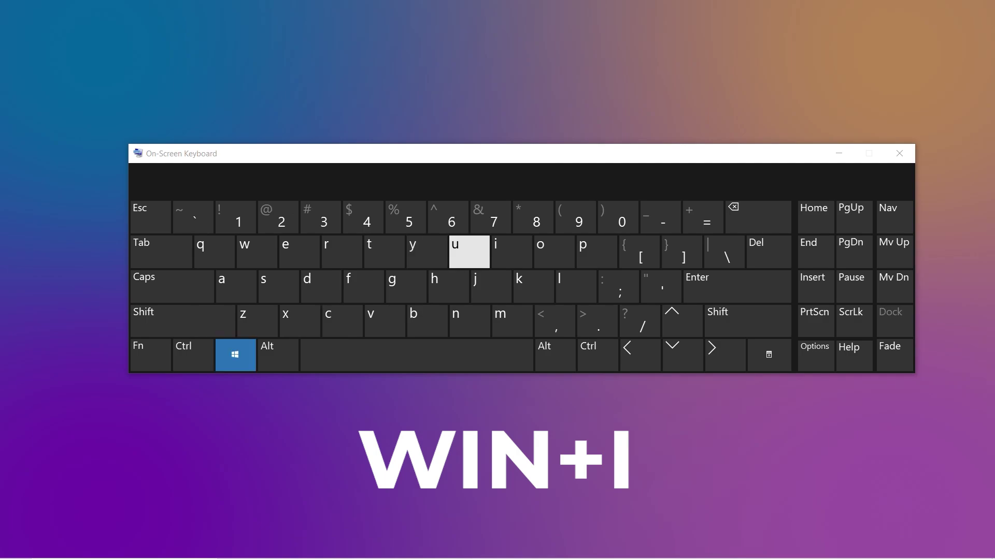
Toggle the Game Bar switch on the Gaming page of Windows Settings
key(super+i)
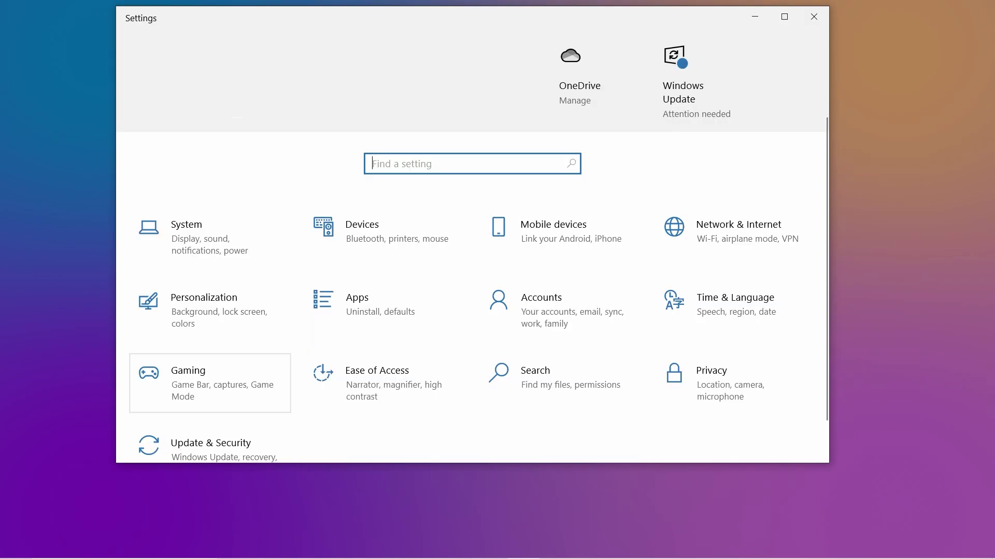
key(Return)
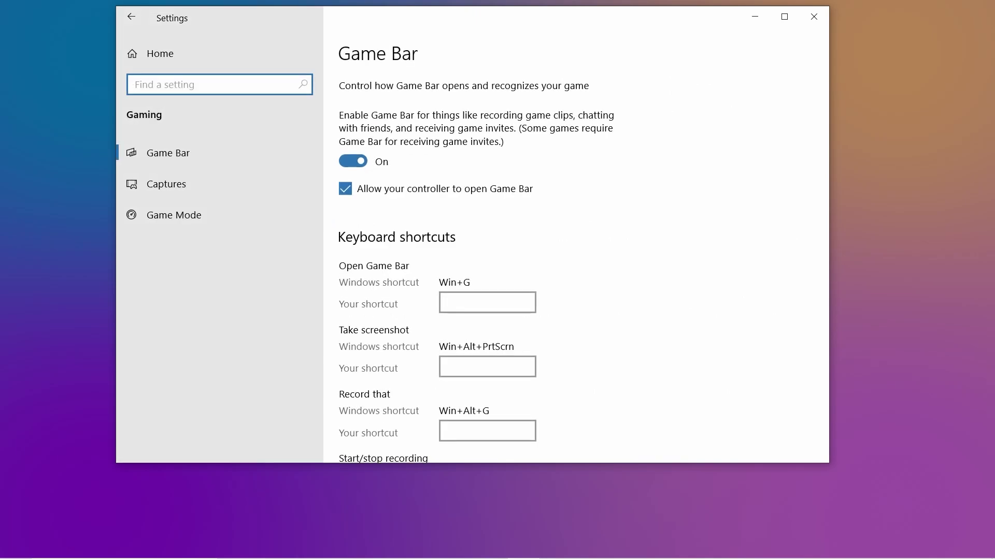
key(Tab)
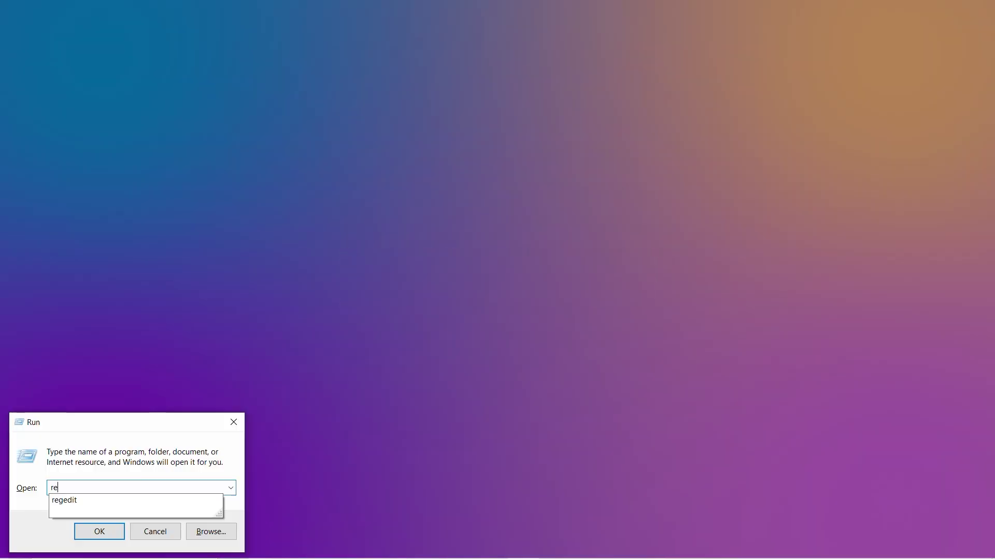
Launch Registry Editor and select HKEY_CURRENT_USER's Windows\CurrentVersion key to reach GameDVR
key(Return)
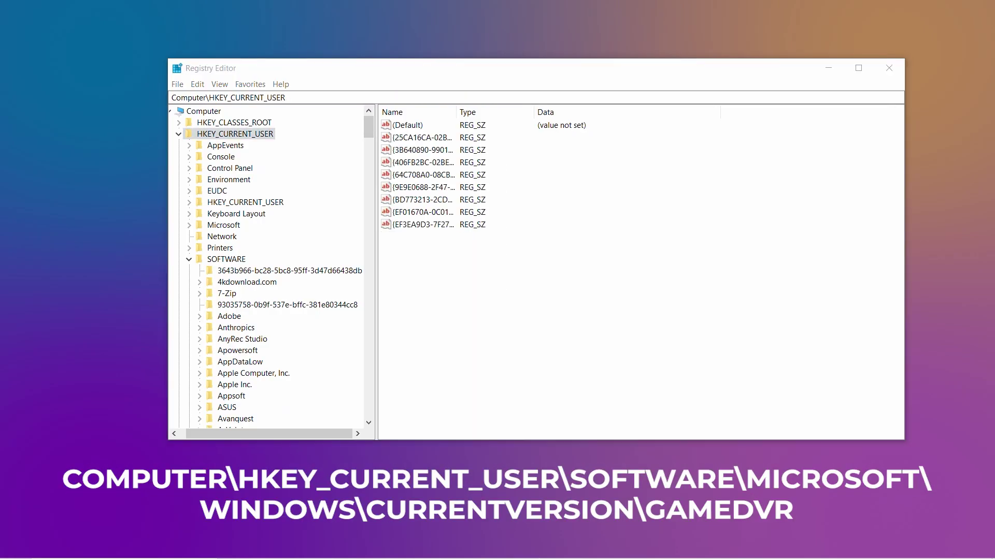
scroll(265, 273, down, 6)
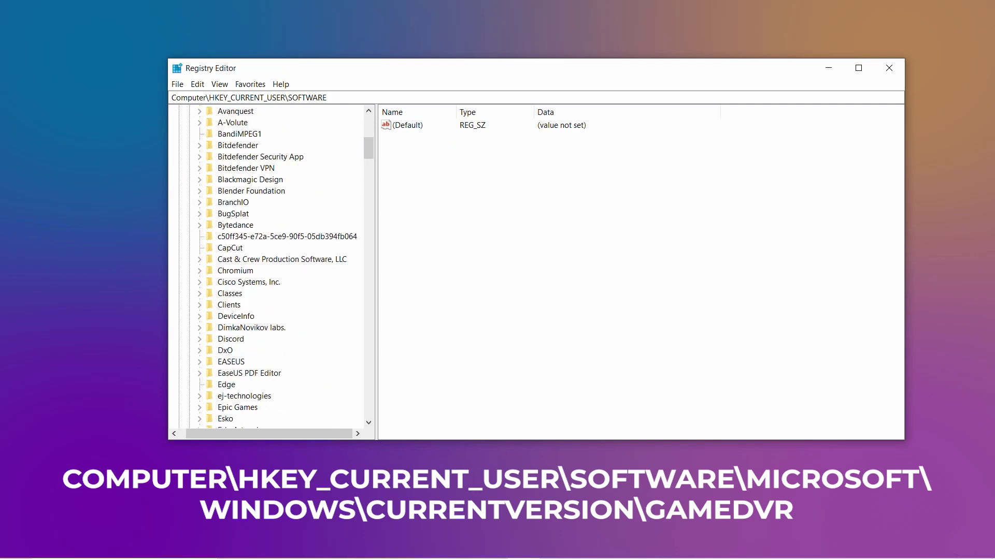
scroll(264, 272, down, 6)
scroll(264, 271, down, 5)
scroll(264, 272, down, 7)
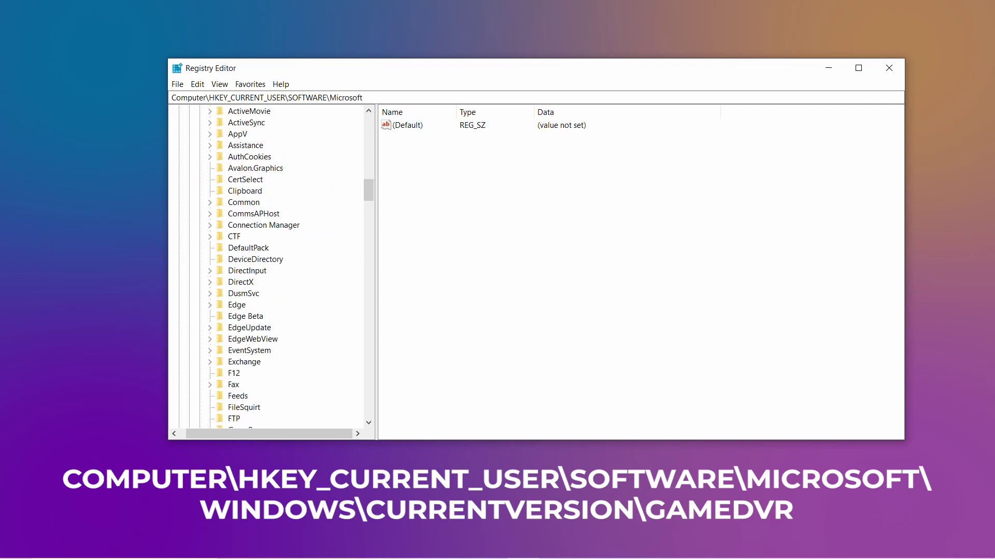
scroll(264, 272, down, 7)
scroll(265, 272, down, 7)
scroll(265, 273, down, 8)
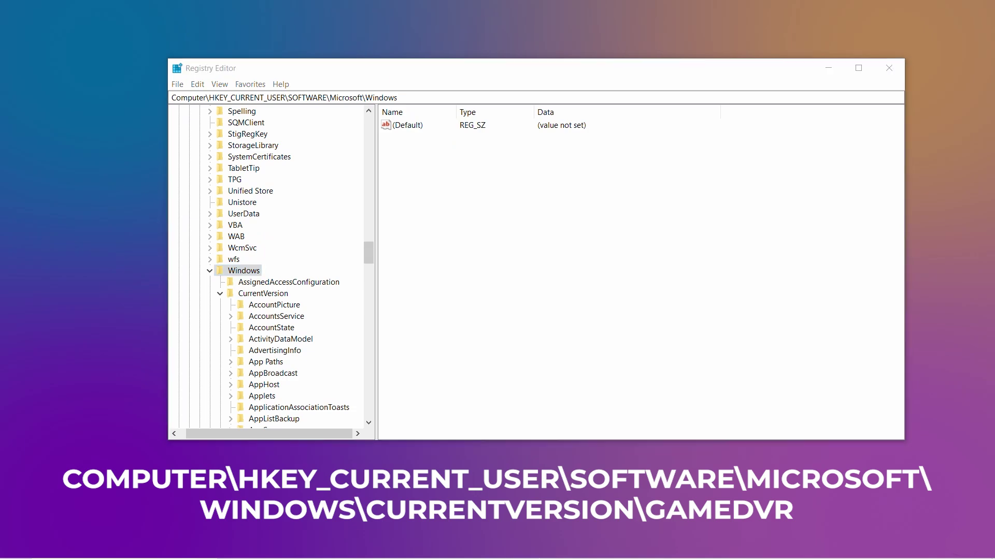
click(262, 293)
scroll(263, 293, down, 4)
scroll(262, 293, down, 4)
scroll(263, 293, down, 2)
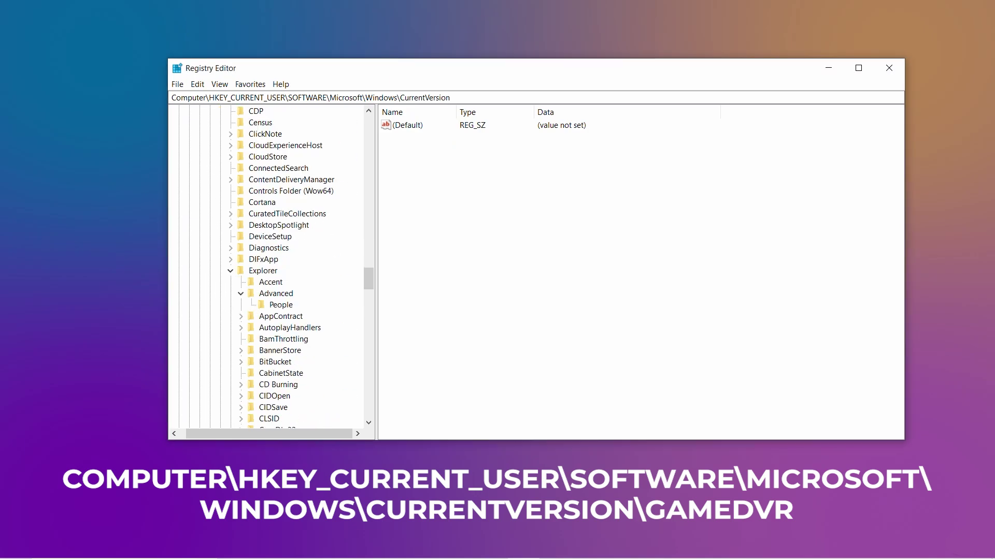
scroll(265, 272, down, 3)
scroll(265, 272, down, 7)
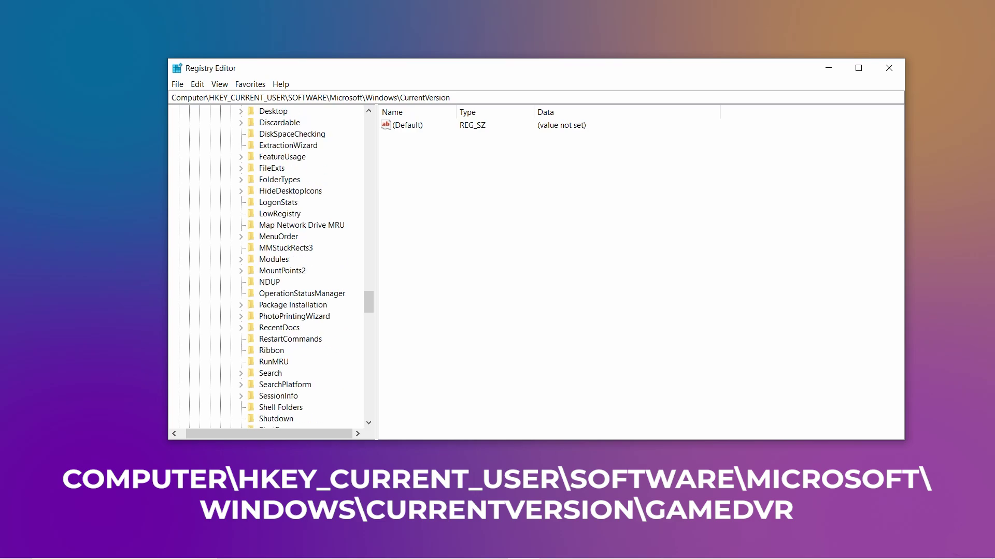
scroll(265, 272, up, 2)
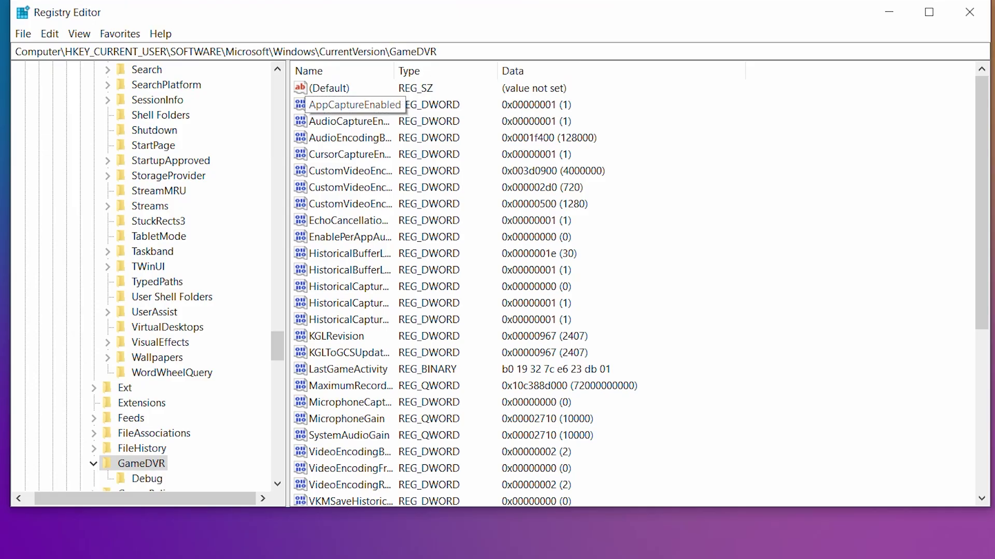
Open the AppCaptureEnabled DWORD value for editing, showing data 1
double_click(342, 104)
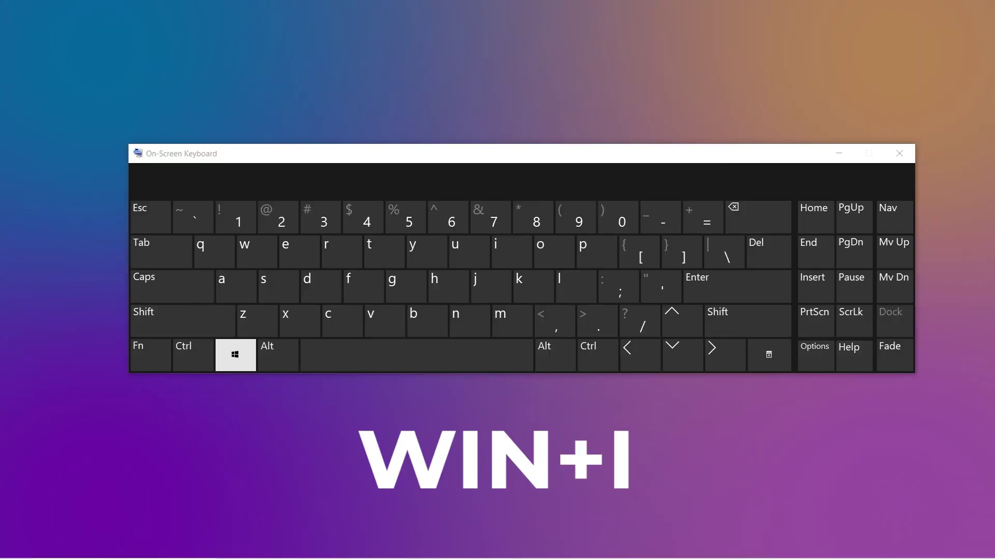
Open Xbox Console Companion's Advanced options from Apps & features in Windows Settings
key(u)
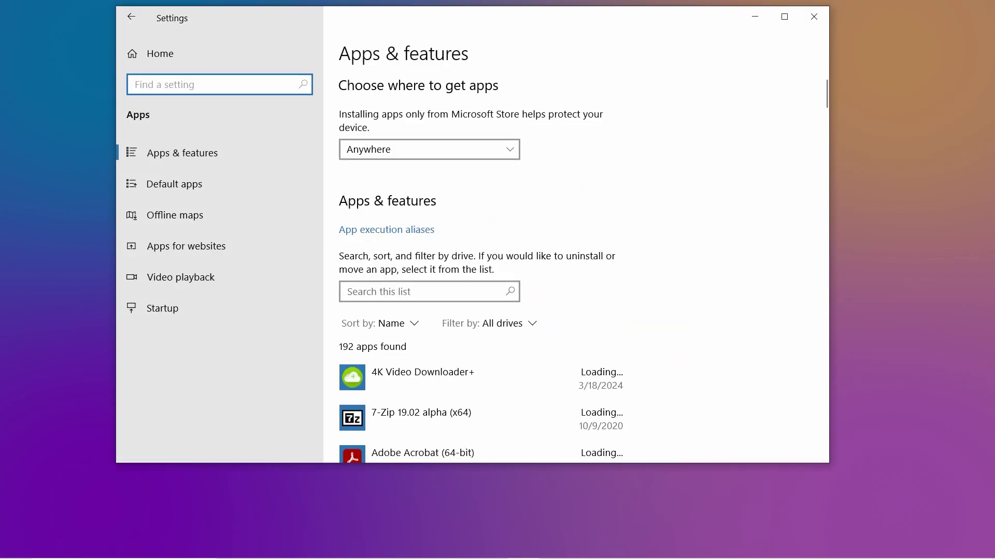
scroll(482, 265, down, 5)
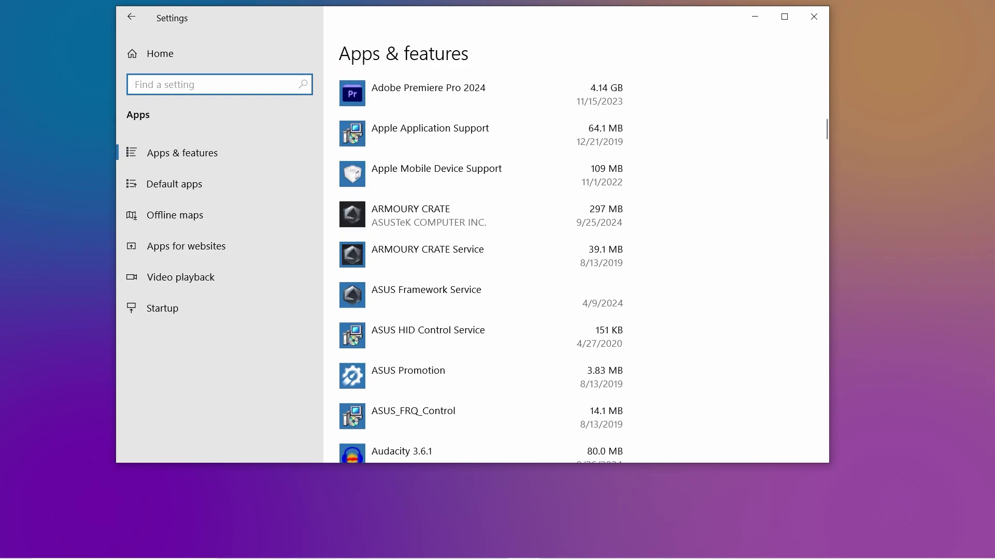
scroll(482, 265, down, 3)
scroll(482, 264, down, 15)
scroll(482, 264, up, 3)
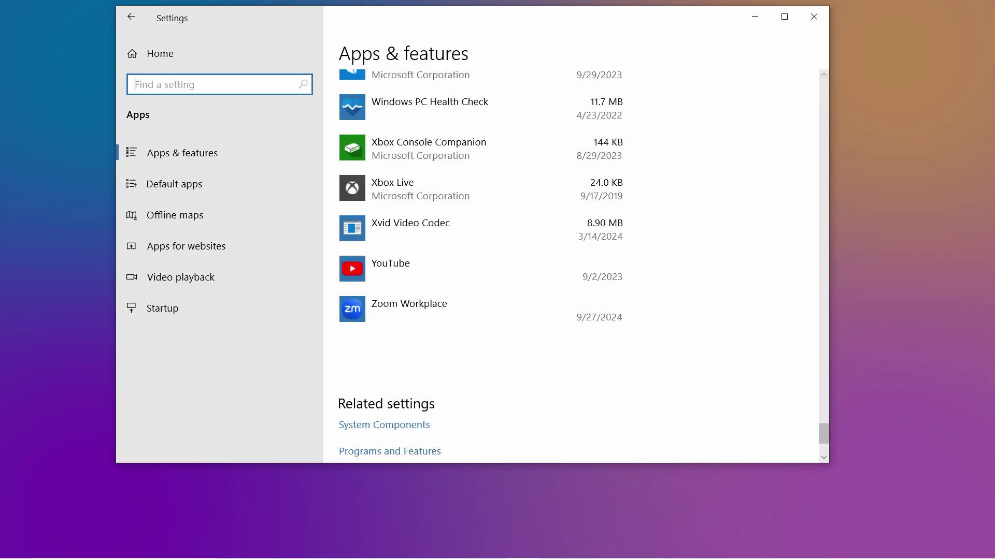
scroll(467, 299, up, 2)
click(466, 218)
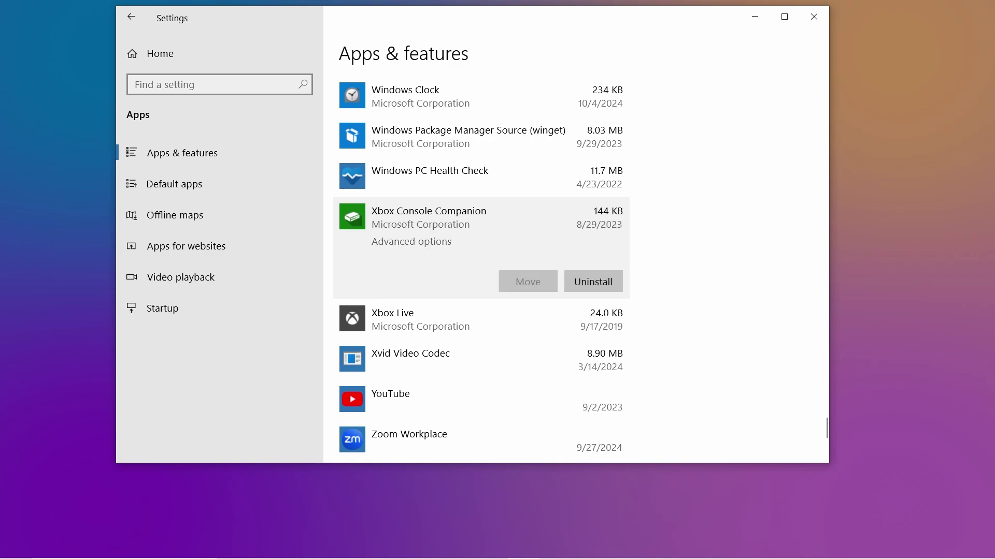
click(411, 242)
scroll(411, 241, down, 3)
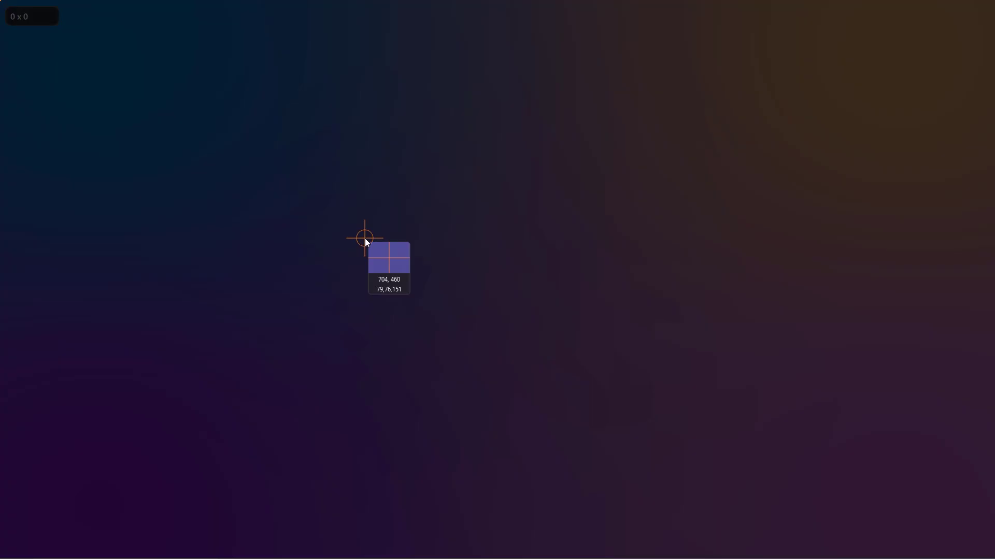
Try Region (a 558×230 area), Window and Full Screen recording modes
drag(293, 182, 582, 301)
click(401, 240)
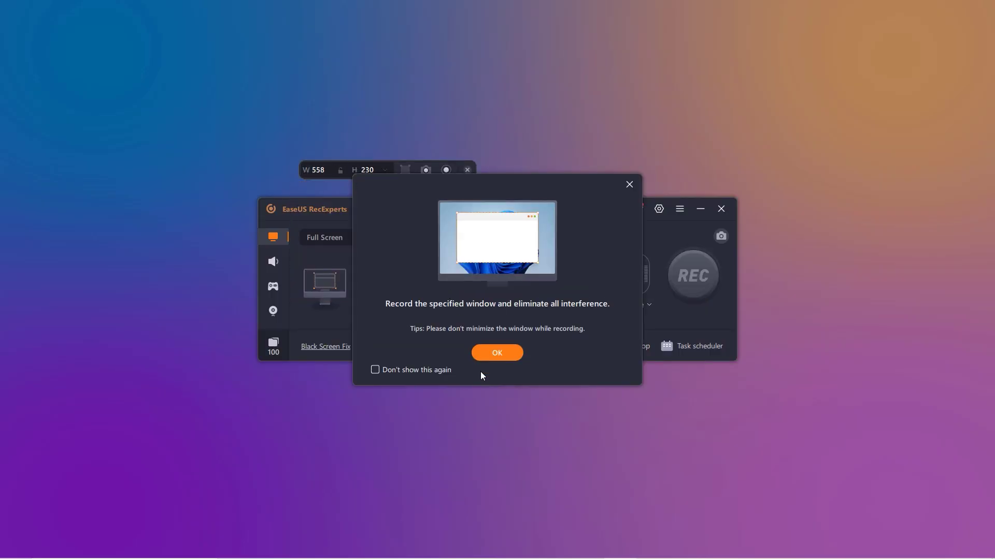
click(497, 354)
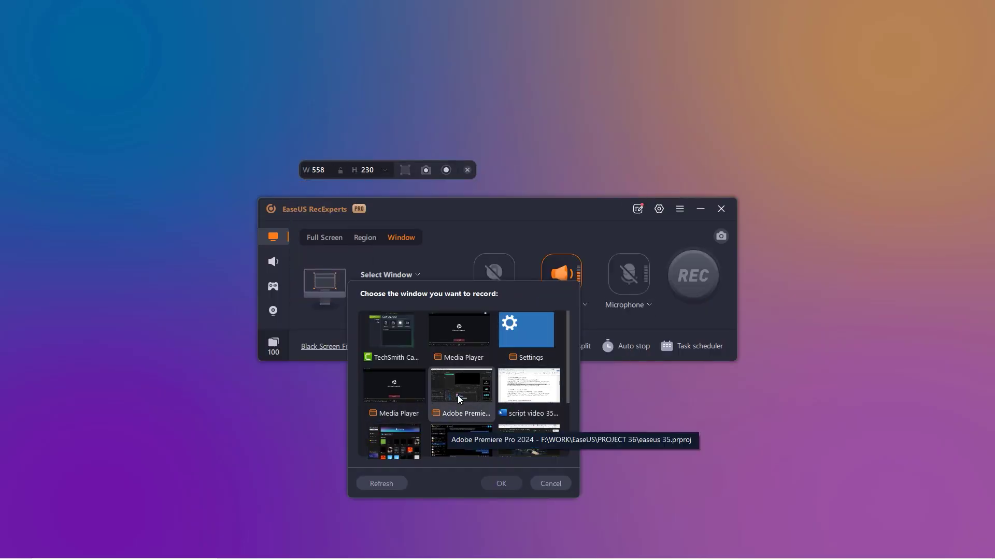
click(556, 486)
click(325, 243)
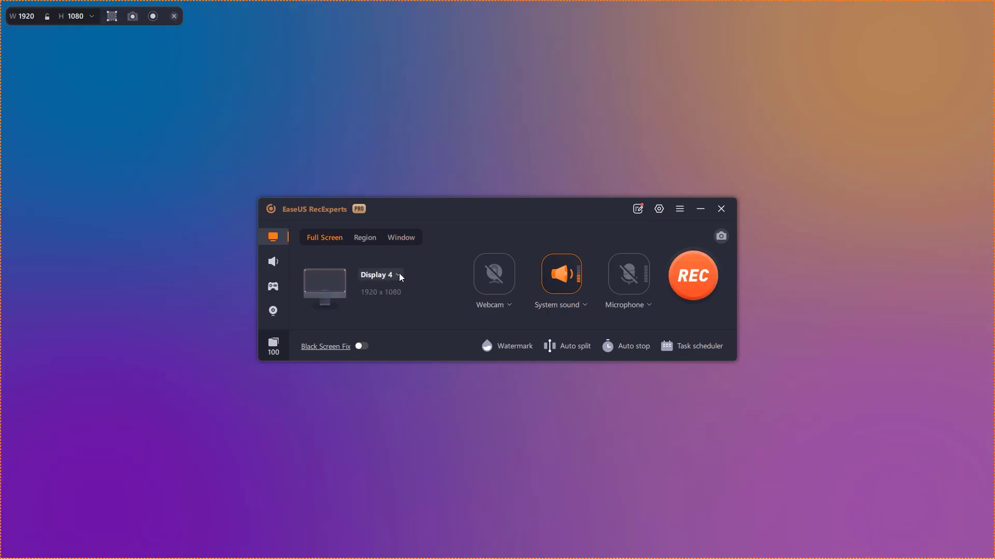
Switch to game mode, list the game windows, then open webcam recording
click(273, 286)
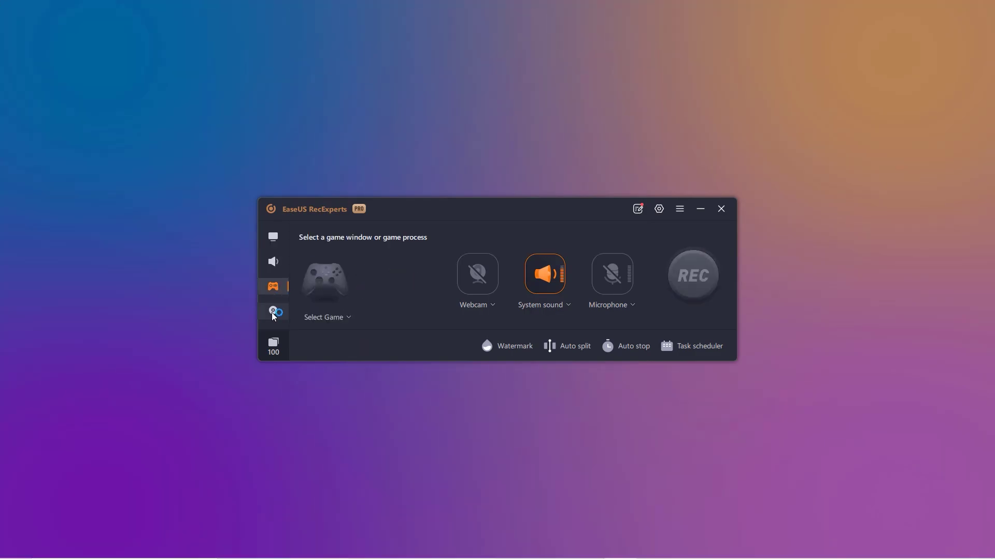
click(347, 322)
scroll(397, 428, down, 2)
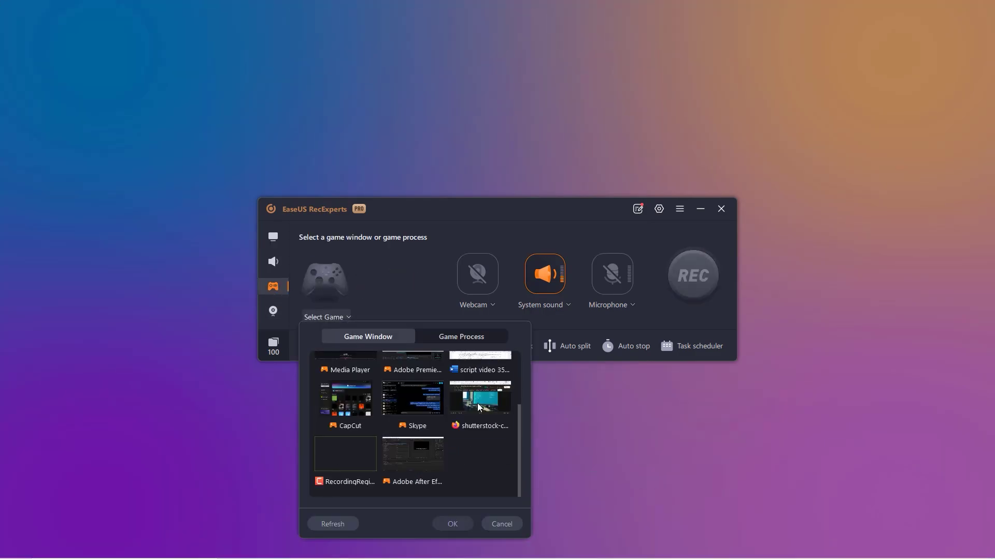
scroll(493, 427, up, 2)
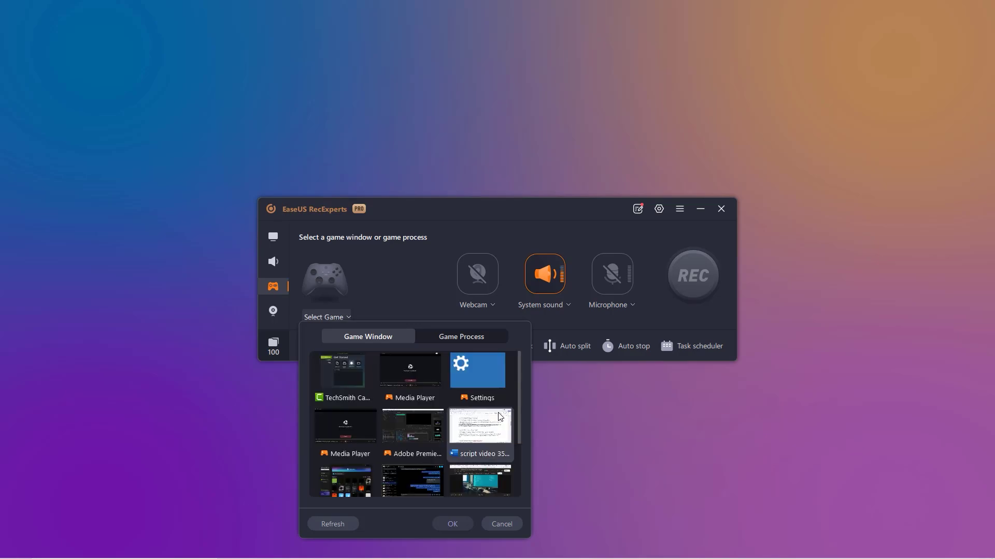
click(273, 313)
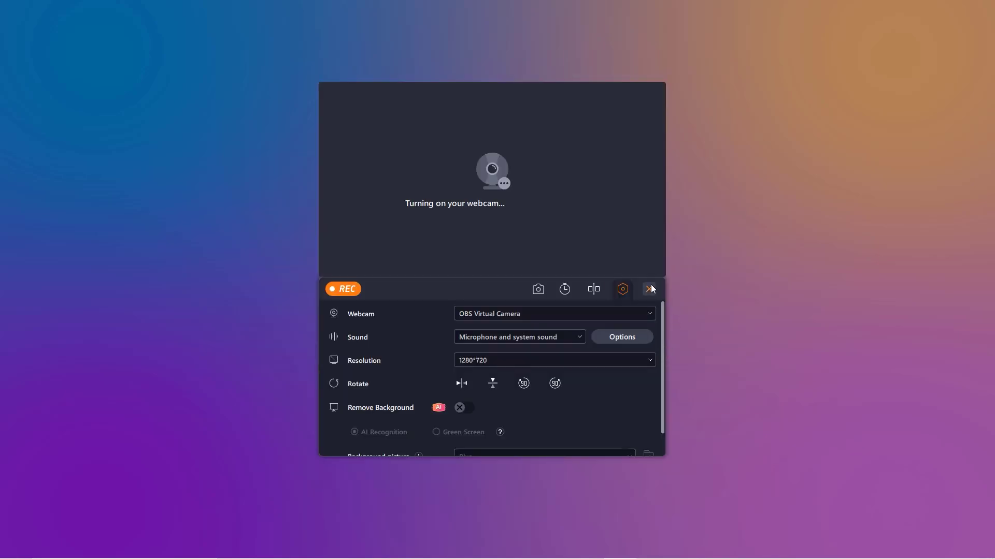
Close the webcam panel, return to full-screen mode, and confirm starting the recording
click(650, 289)
click(276, 240)
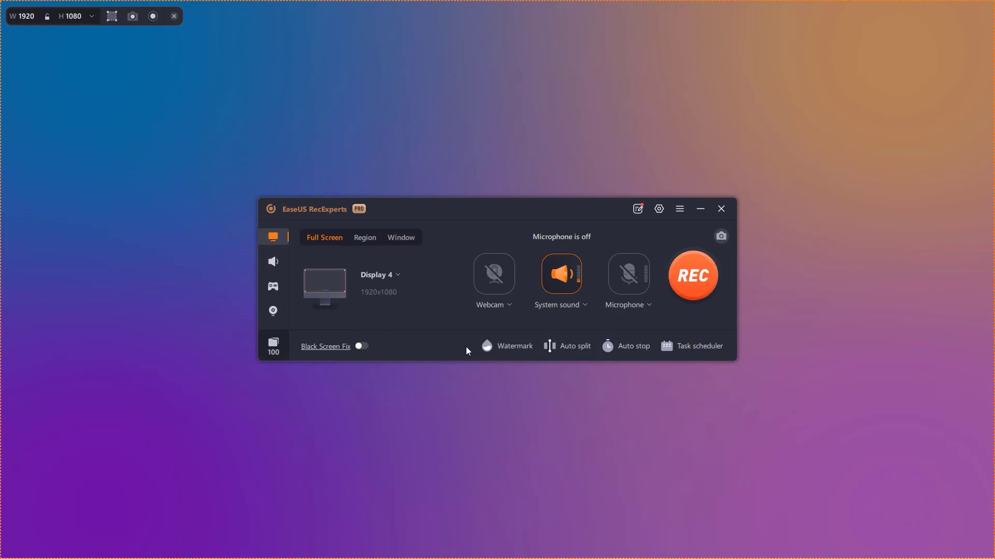
click(697, 271)
click(472, 378)
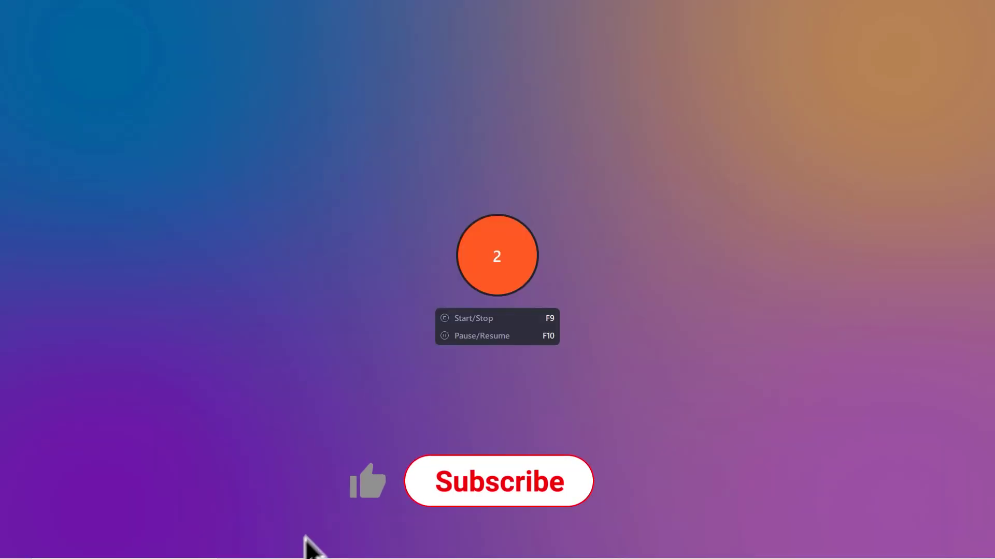